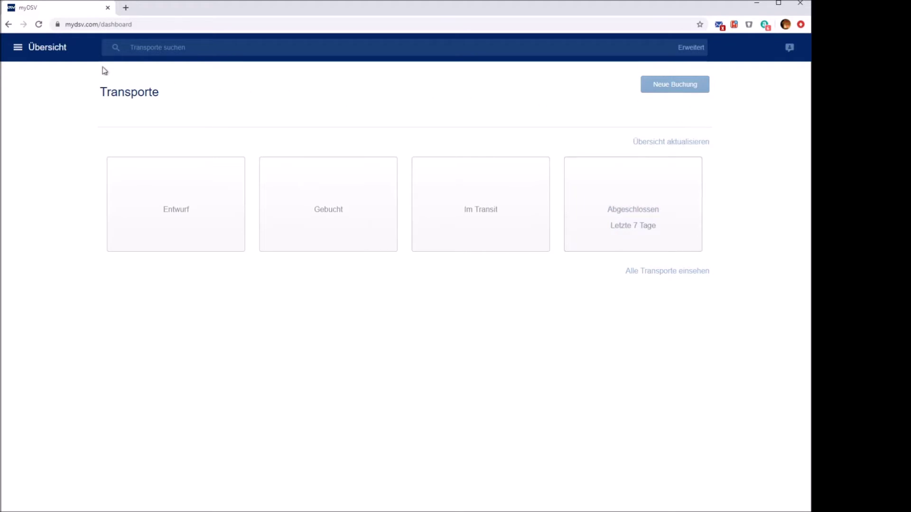
Step: Start a new booking for DSV Road GmbH, Baunatal as the ordering company and choose STRASSE as the transport mode
left_click(19, 48)
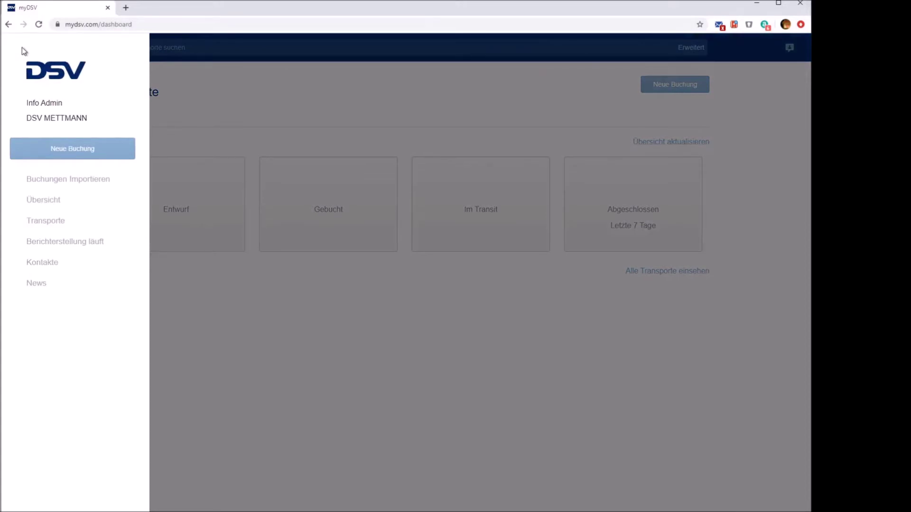
left_click(46, 151)
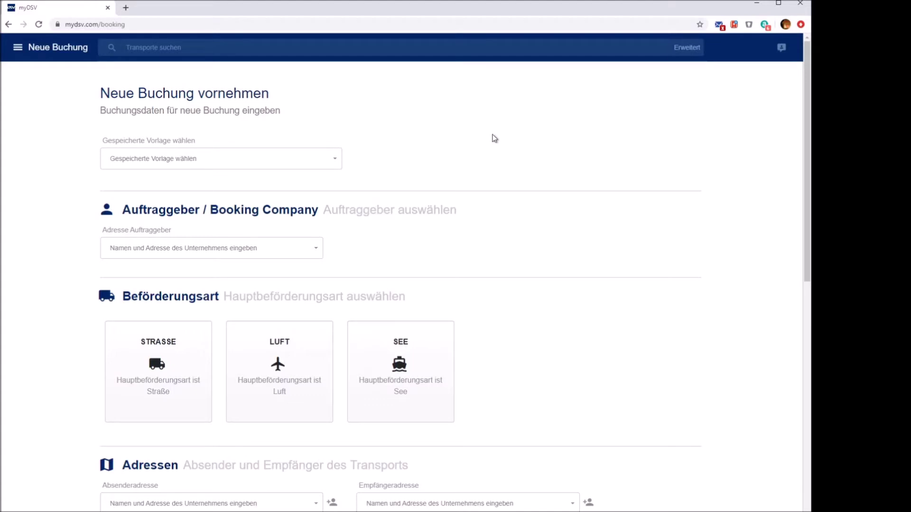
left_click(315, 252)
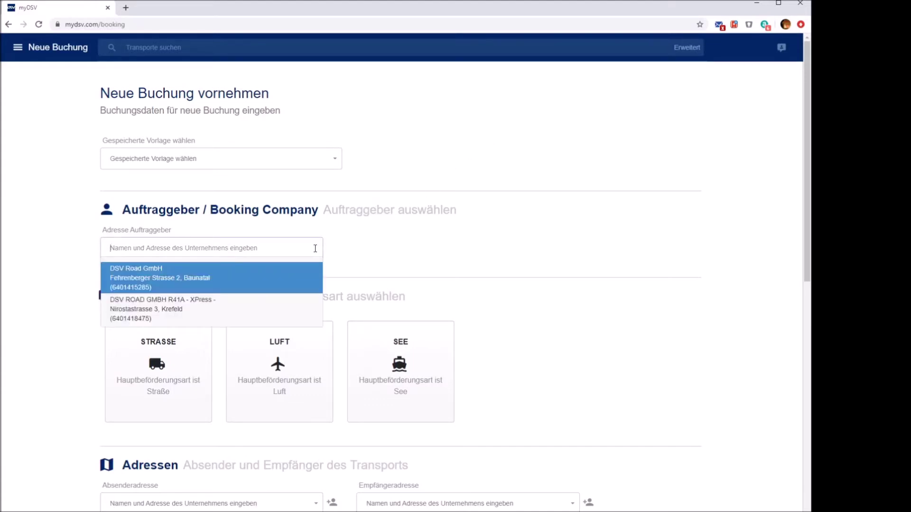
left_click(266, 287)
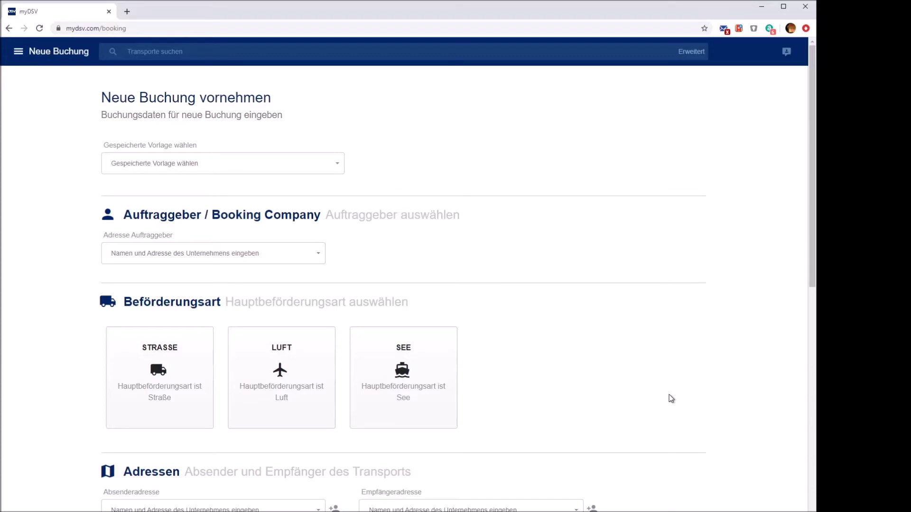
left_click(196, 383)
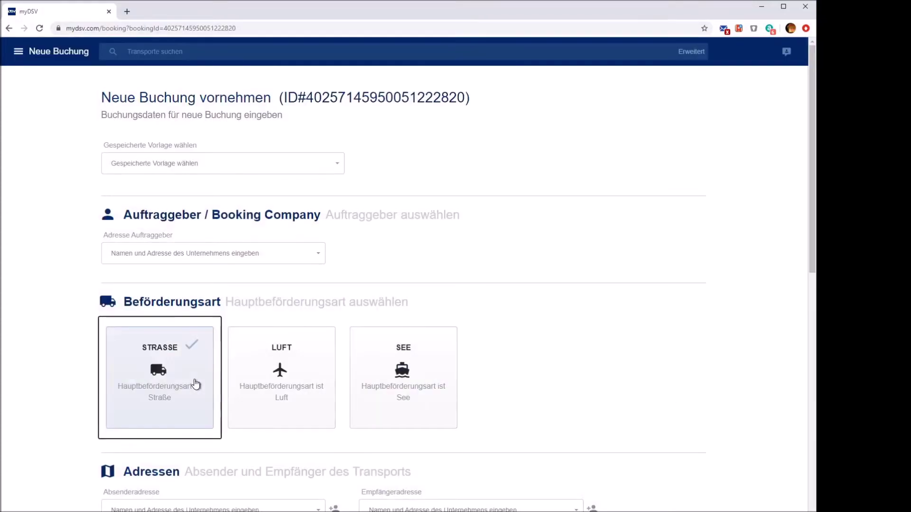
Step: Open the form for adding a new sender contact and close it without saving
scroll(596, 414, "down", 6)
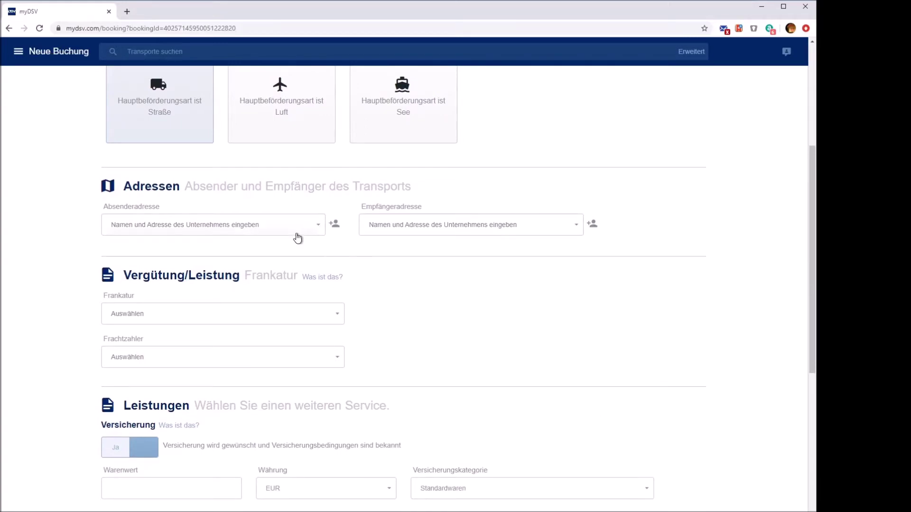
left_click(277, 225)
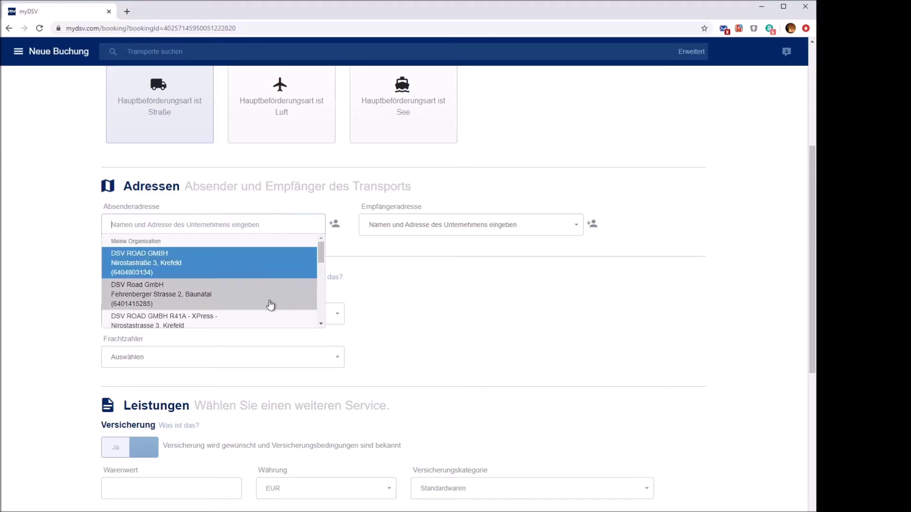
left_click(335, 227)
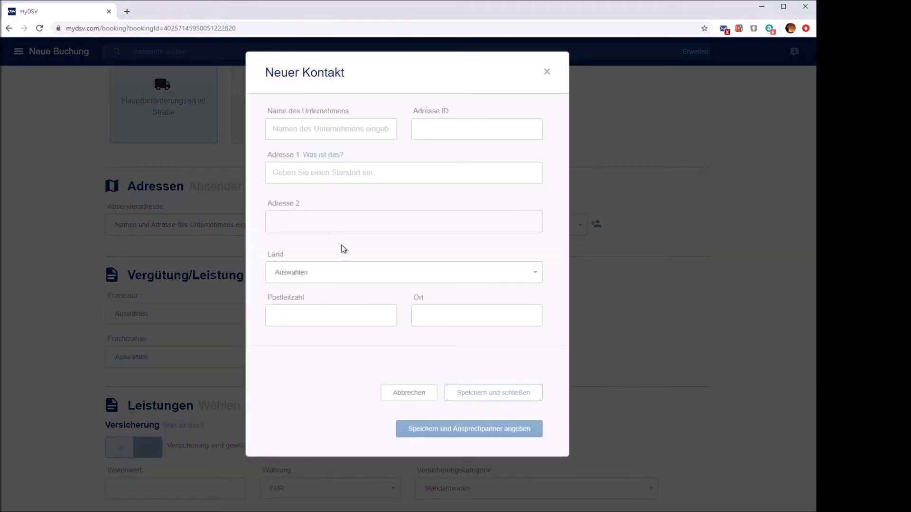
left_click(547, 71)
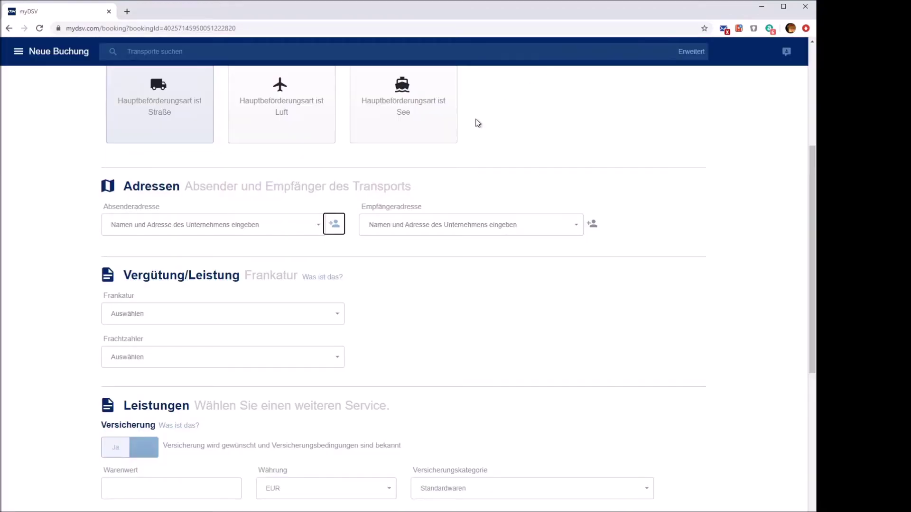
Step: Choose DSV ROAD GMBH, Krefeld as both the sender address and the recipient address
left_click(283, 232)
left_click(263, 254)
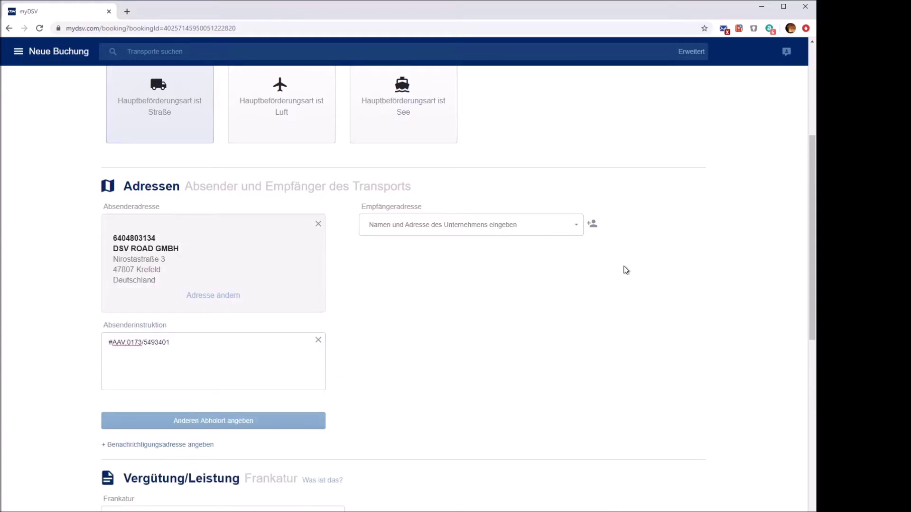
left_click(512, 224)
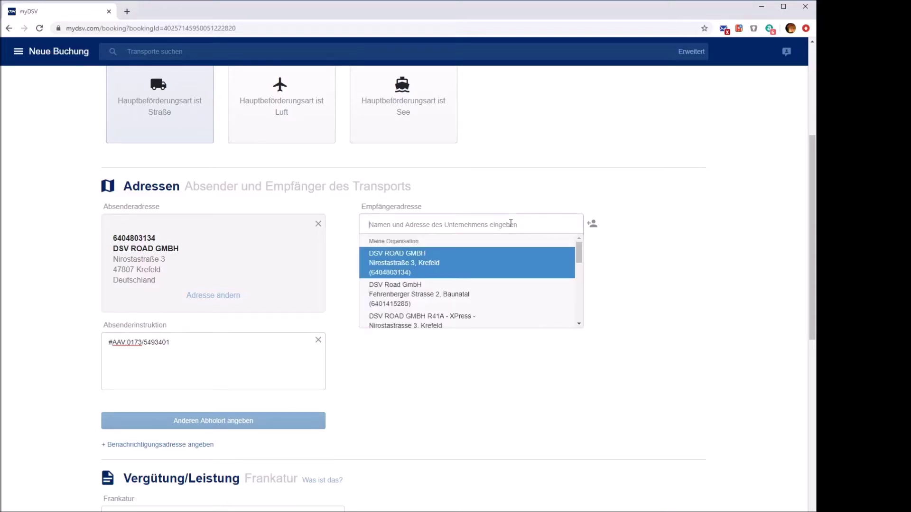
type("dsv")
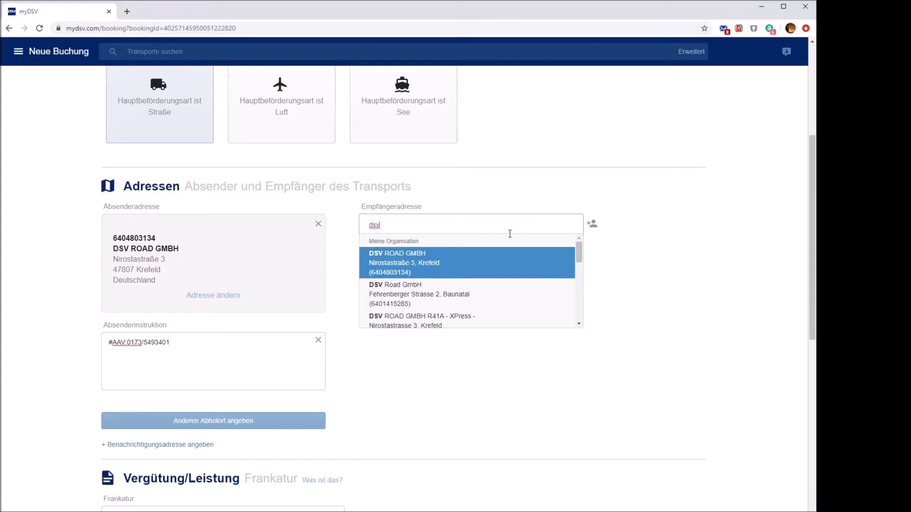
left_click(501, 262)
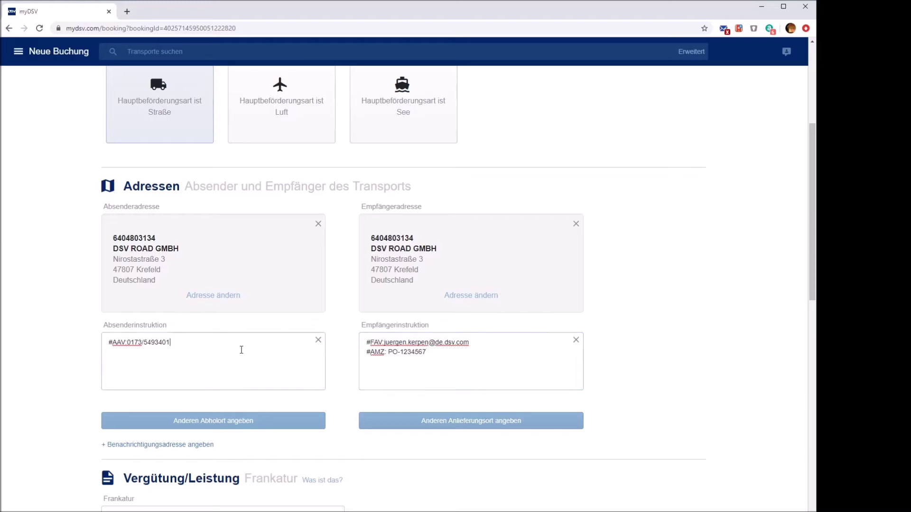
Step: Replace both the sender instruction and the recipient instruction with "test"
left_click_drag(241, 350, 75, 343)
type("test")
left_click_drag(433, 352, 368, 340)
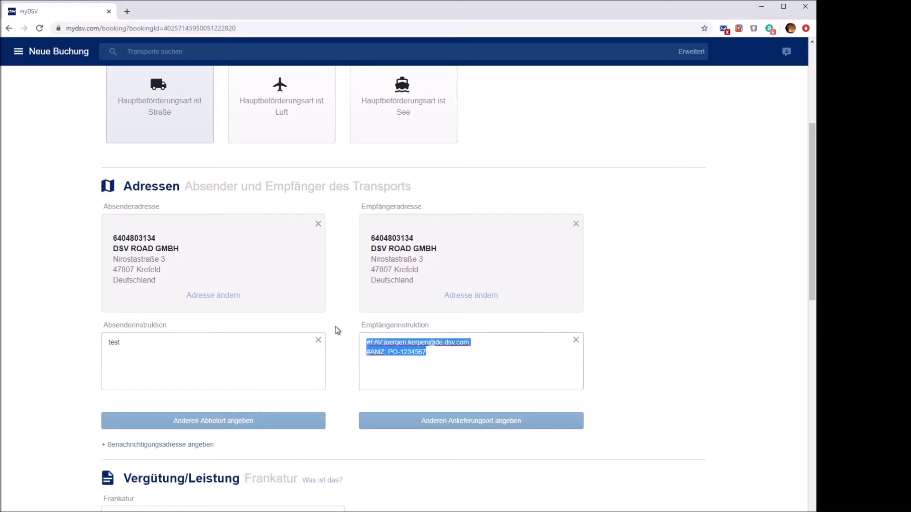
type("test")
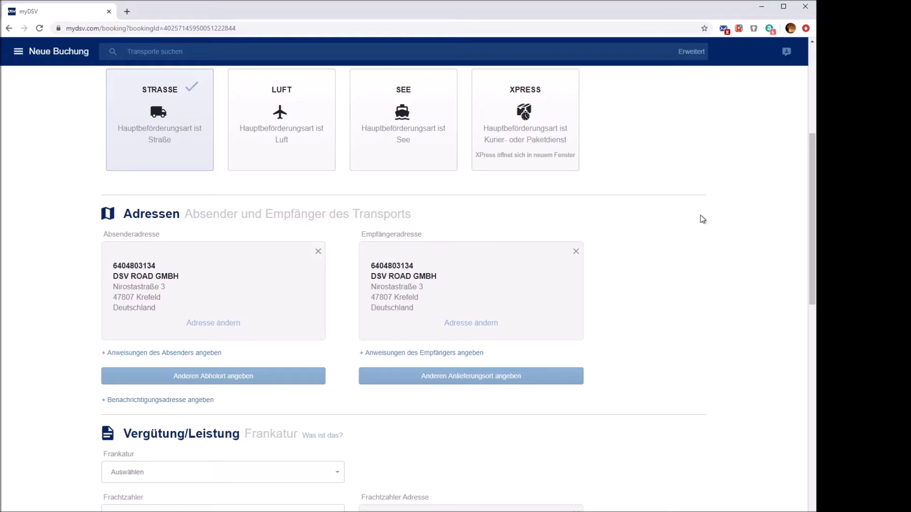
Step: Add a different pickup location and a different delivery location, choosing DSV Road GmbH, Baunatal for both
left_click(244, 375)
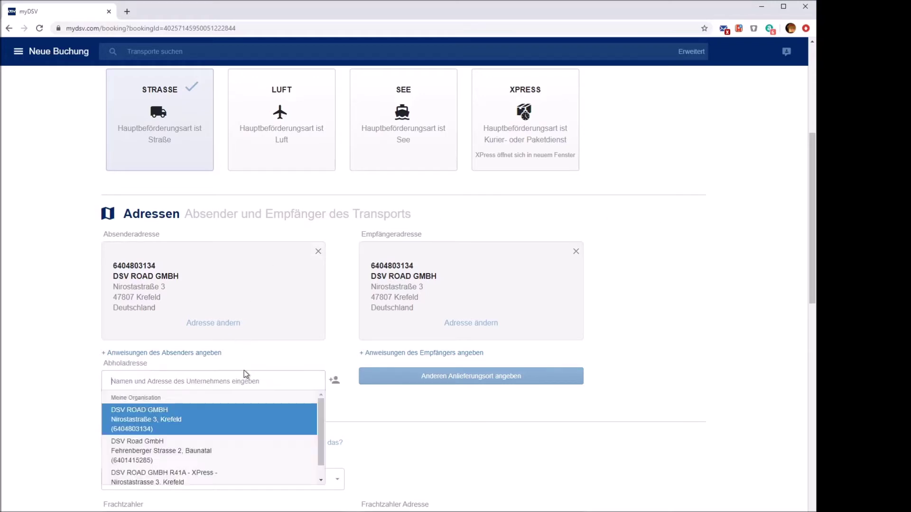
left_click(244, 437)
left_click(396, 380)
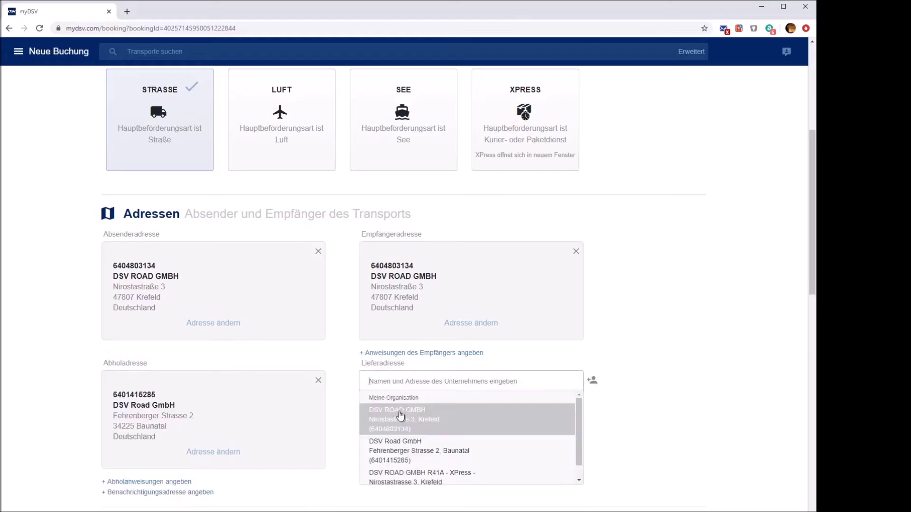
left_click(406, 444)
Step: Set the booking's Frankatur to EXW - ab Werk
scroll(327, 239, "down", 9)
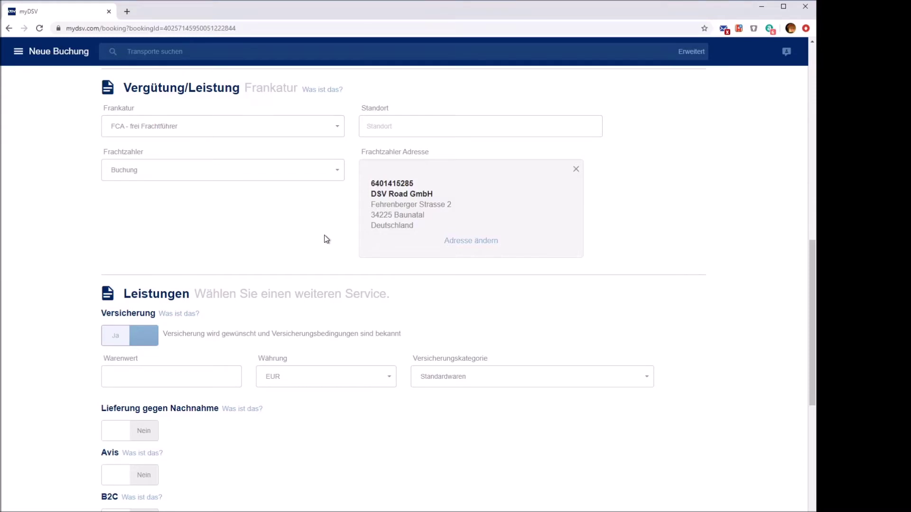
left_click(318, 131)
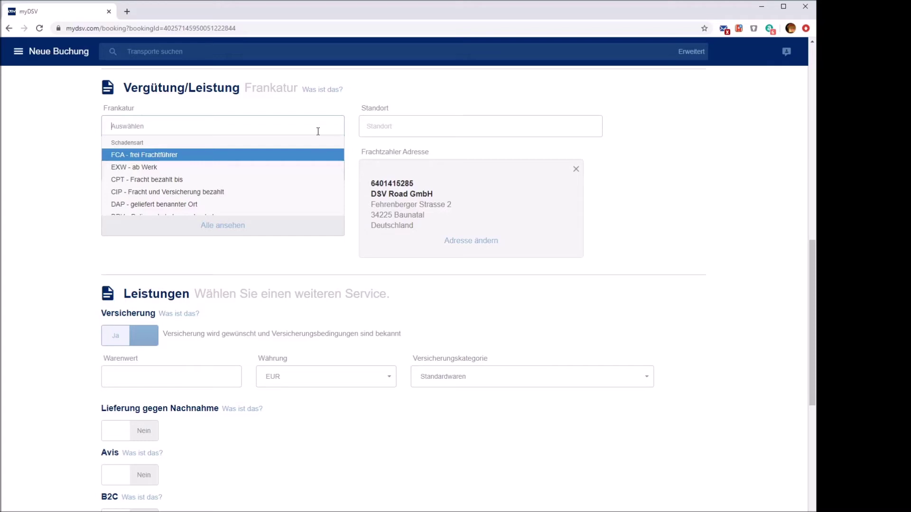
left_click(311, 167)
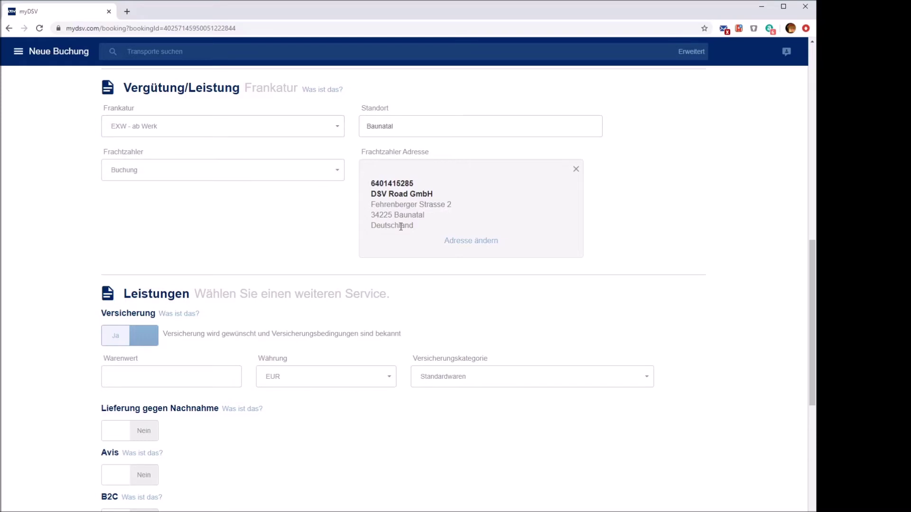
Step: Enter 11.111 as the goods value for the insurance
scroll(361, 217, "down", 5)
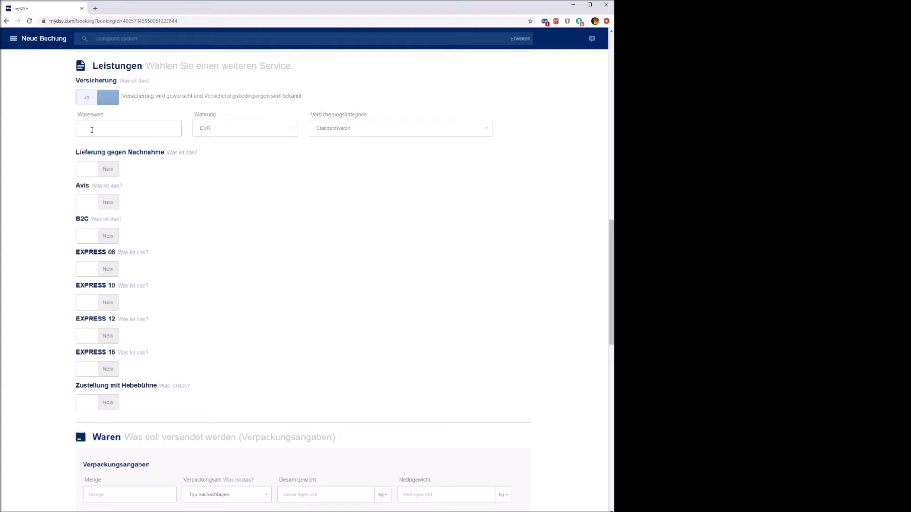
left_click(92, 130)
type("11.111")
Step: Enable the Lieferung gegen Nachnahme, Avis and B2C services one at a time to view their fields, switching each off again
left_click(82, 170)
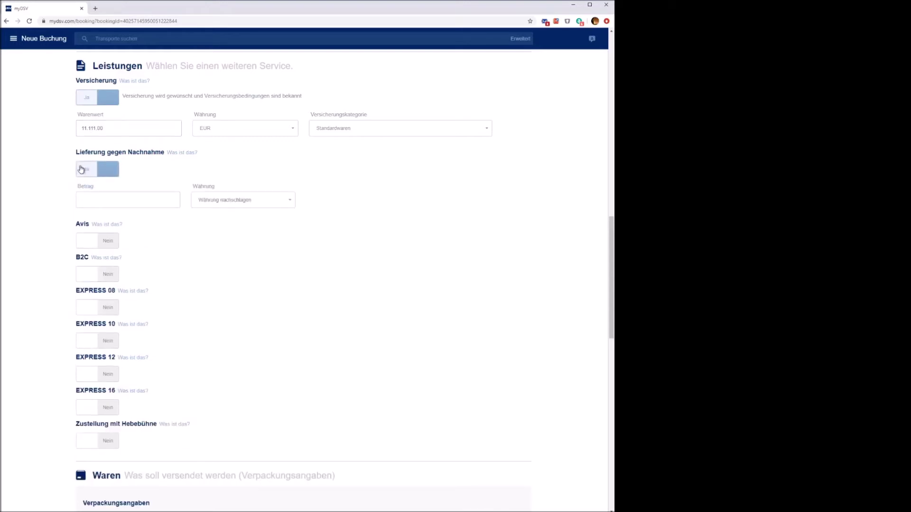
left_click(81, 169)
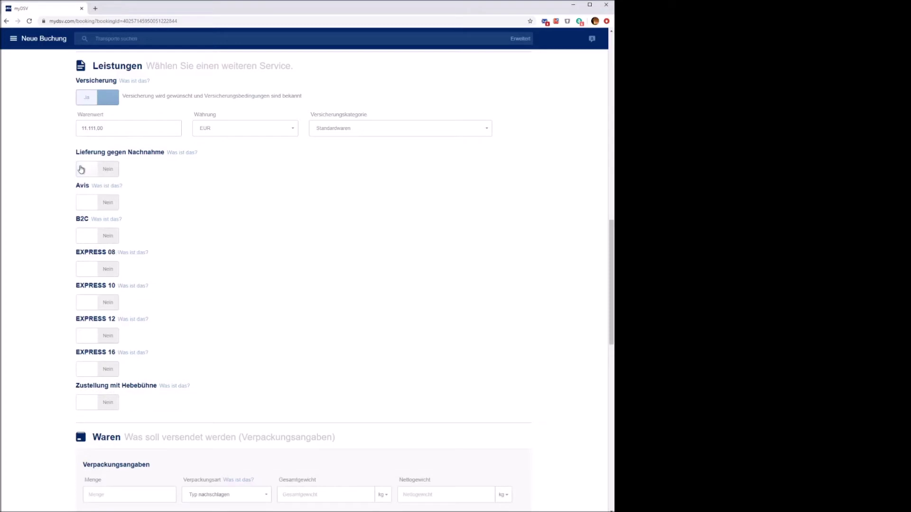
left_click(81, 202)
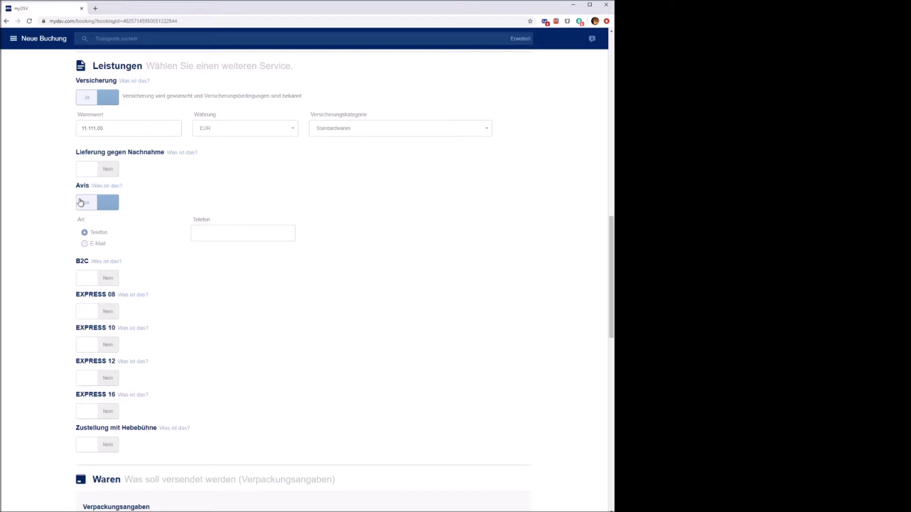
left_click(80, 202)
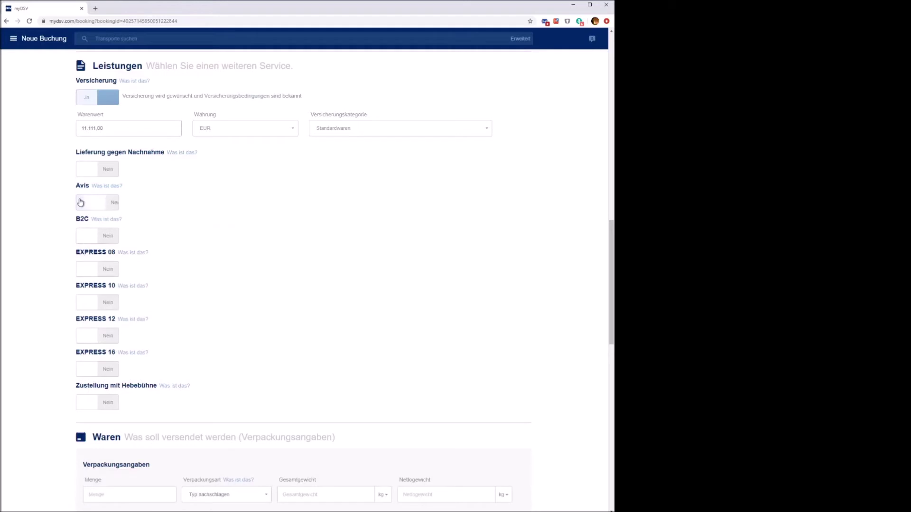
left_click(84, 232)
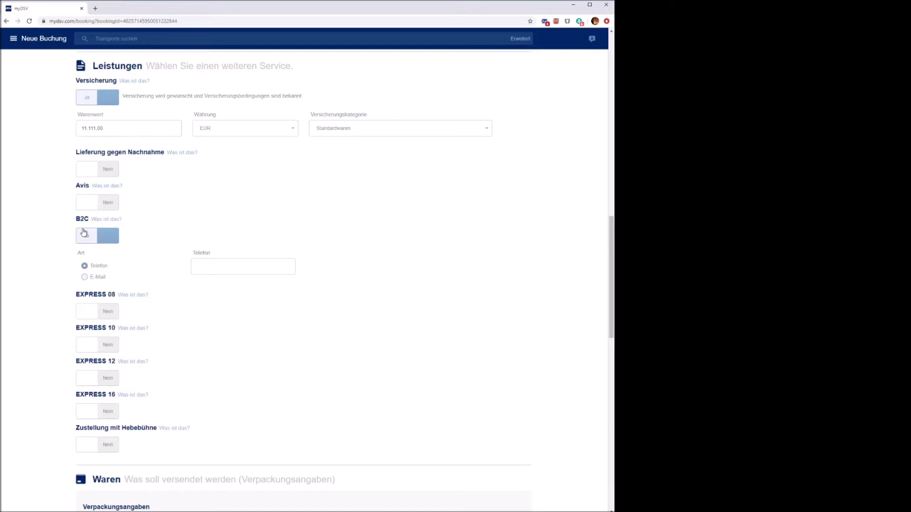
left_click(84, 232)
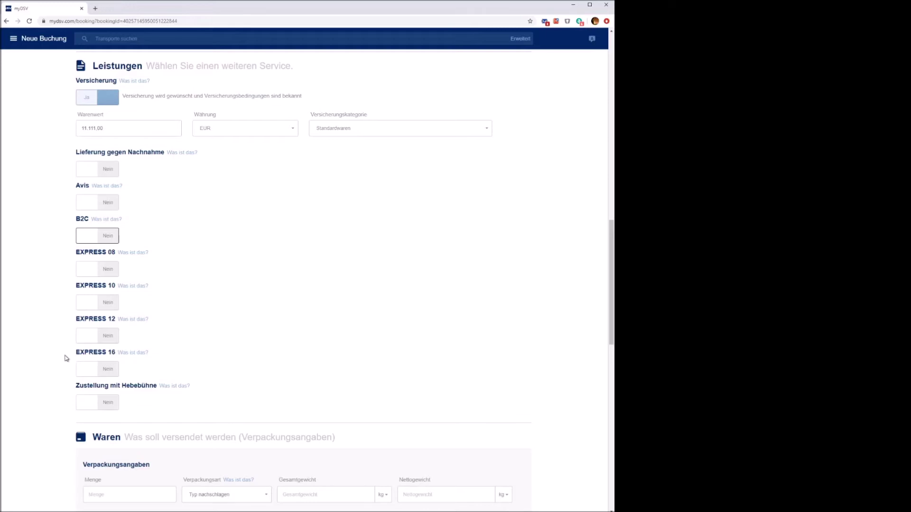
Step: Enable Zustellung mit Hebebühne and set the packaging type of the goods to Europalette - 120 * 80
left_click(85, 404)
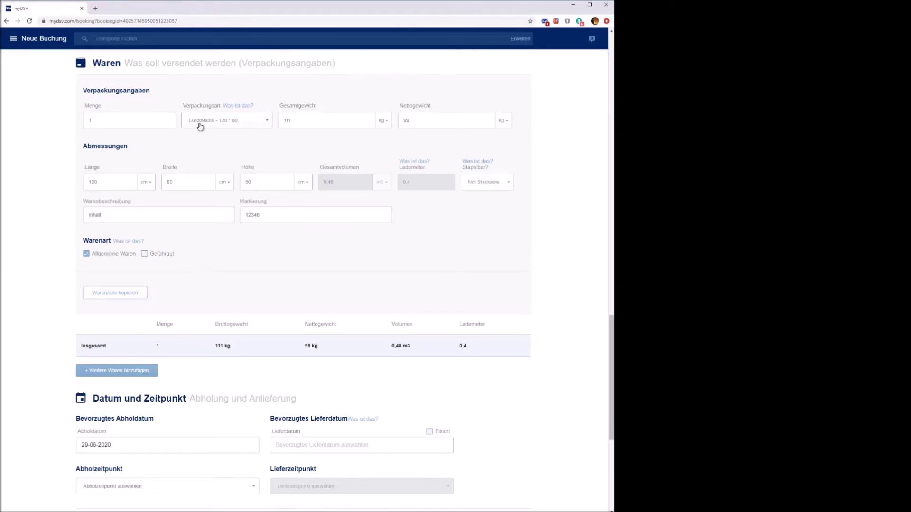
left_click(200, 124)
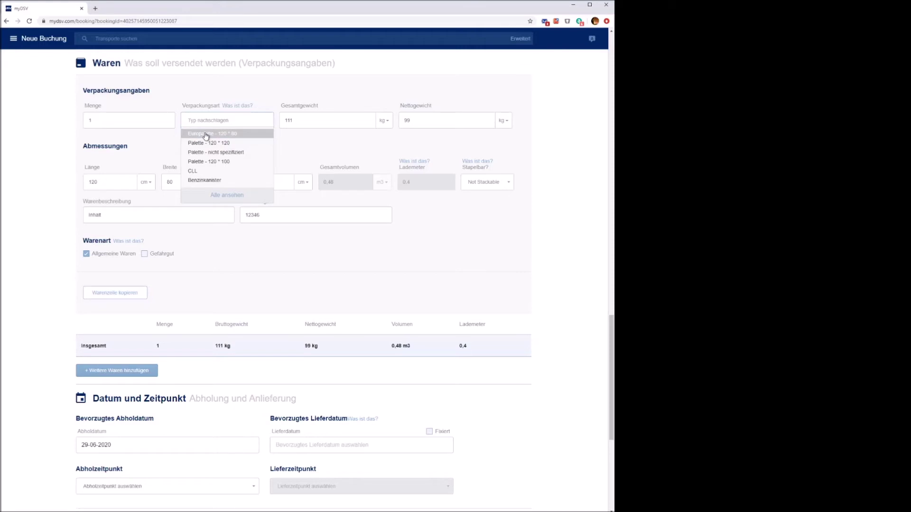
left_click(206, 136)
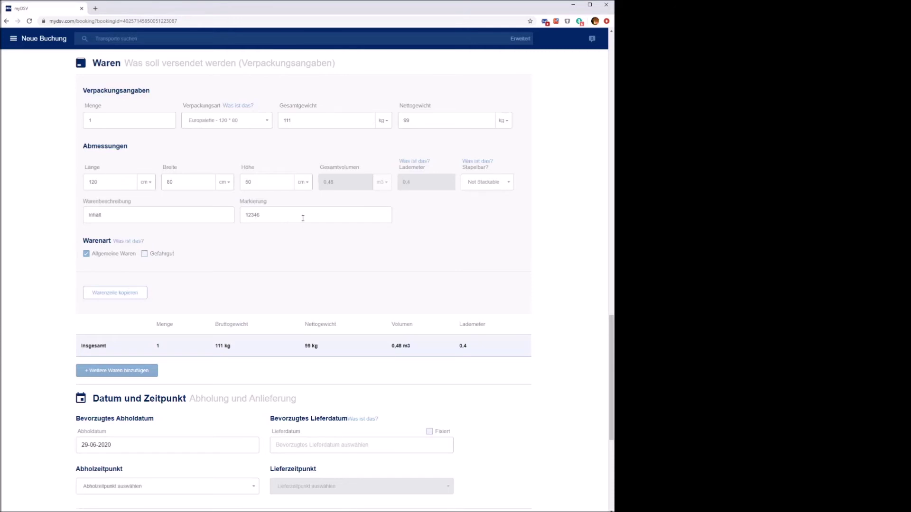
Step: Add another goods entry and change the packaging type of the first entry to CLL
key("Down")
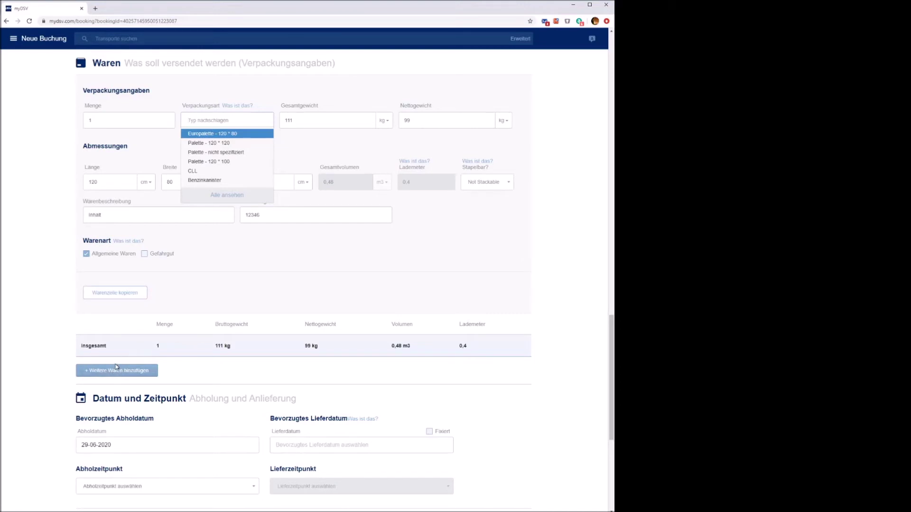
left_click(117, 371)
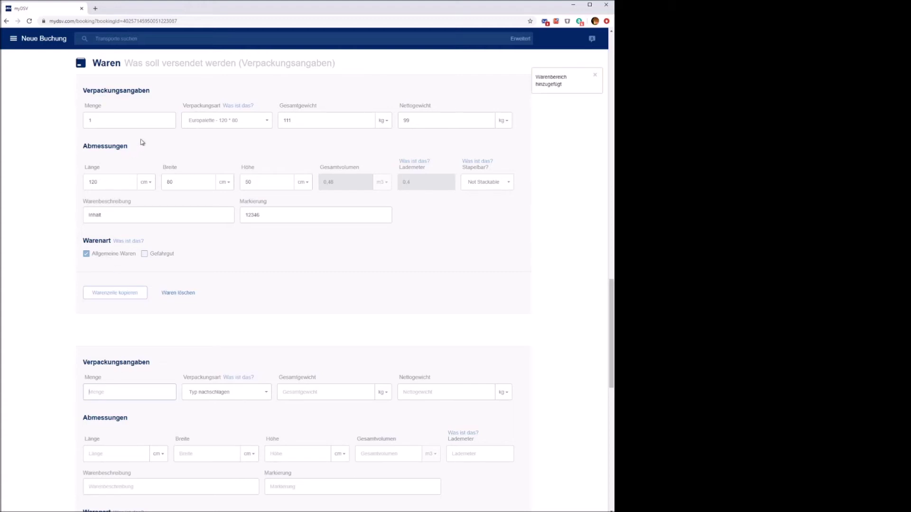
left_click(202, 120)
left_click(199, 170)
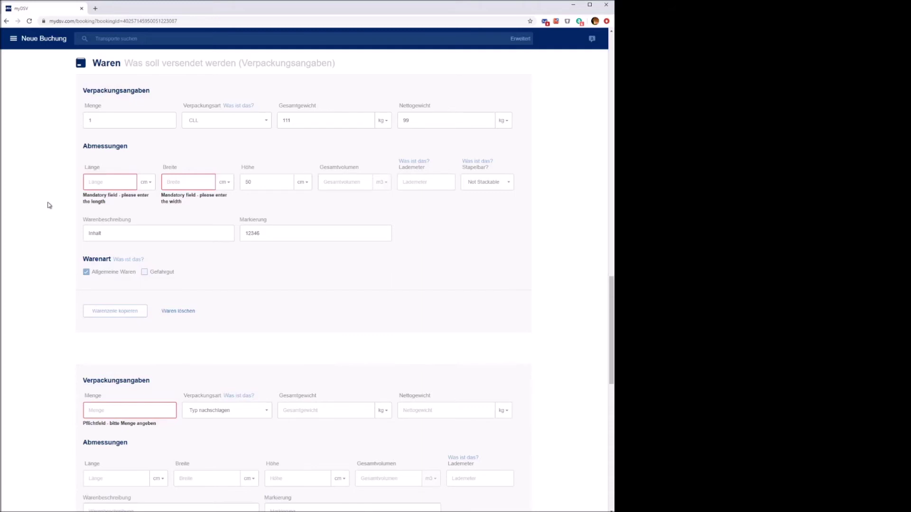
Step: Set the CLL goods entry's dimensions to 80 cm long, 50 cm wide and 80 cm high
left_click(104, 183)
type("80")
type("50")
key("Tab")
key("Tab")
key("Tab")
key("Tab")
key("Tab")
key("Tab")
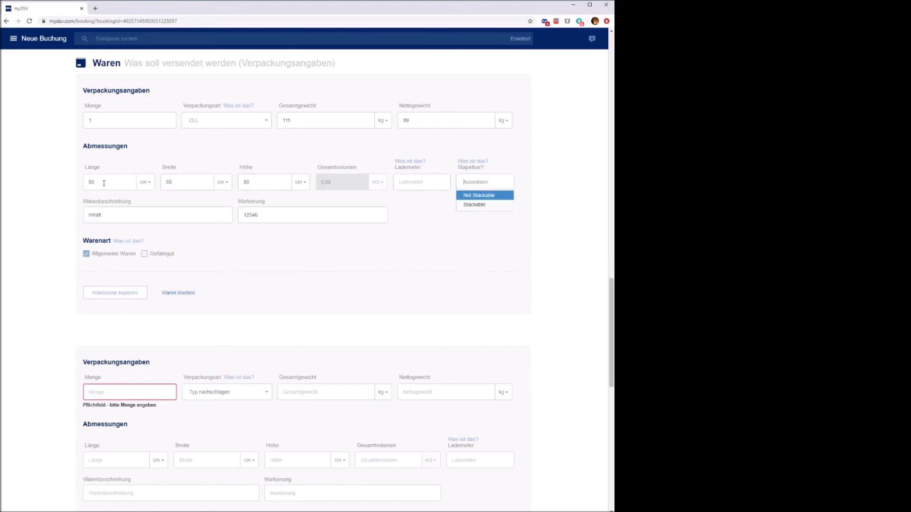
Step: Set the CLL entry's goods description to Inhalt-2 and its marking to 455677
scroll(105, 185, "down", 1)
type("Inhalt-2")
key("Tab")
type("455677")
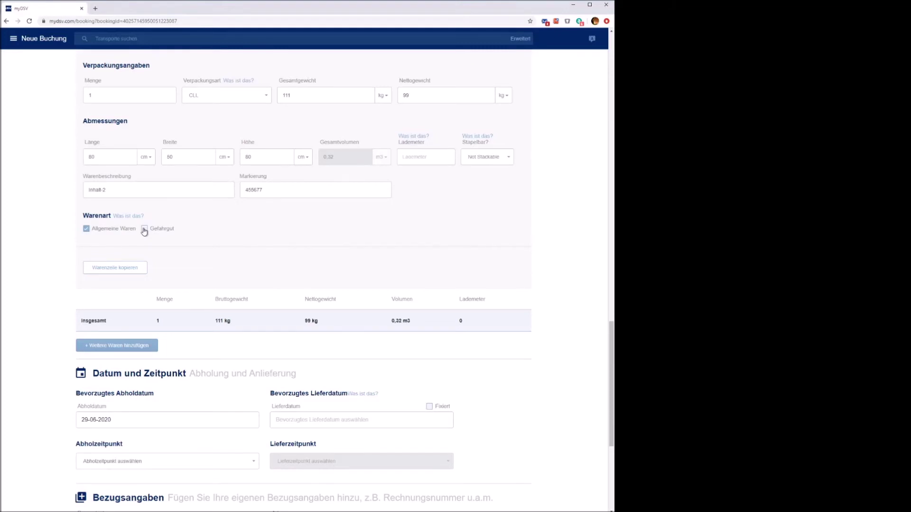
Step: Mark the CLL goods entry as Gefahrgut and assign it UN number 1280, PROPYLENE OXIDE
left_click(145, 229)
scroll(147, 209, "down", 2)
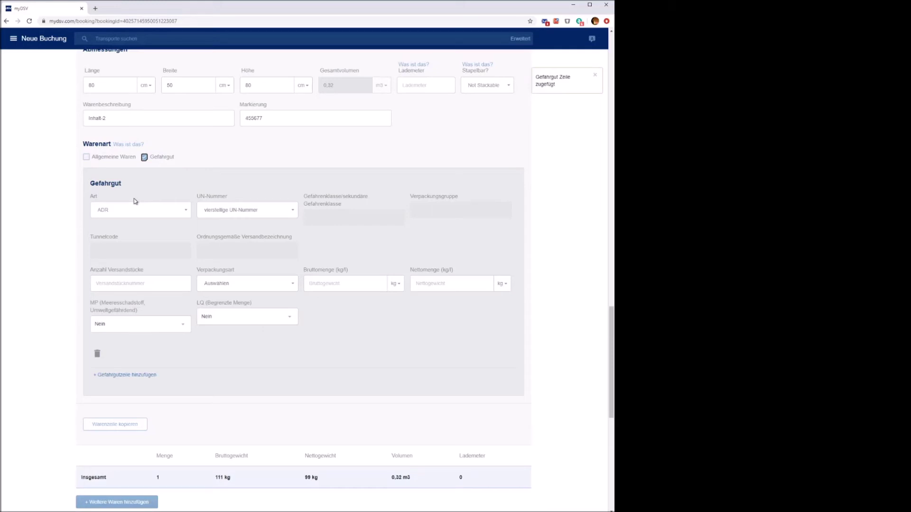
left_click(210, 209)
type("1280")
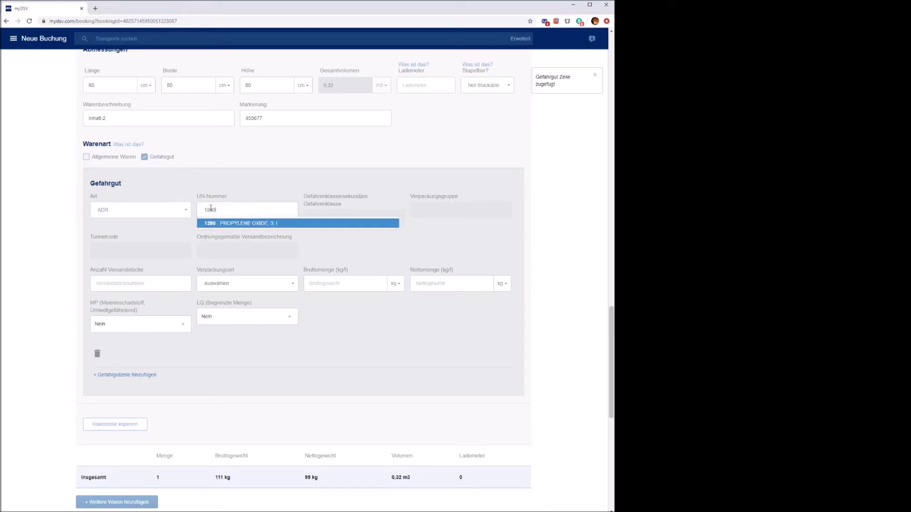
left_click(214, 221)
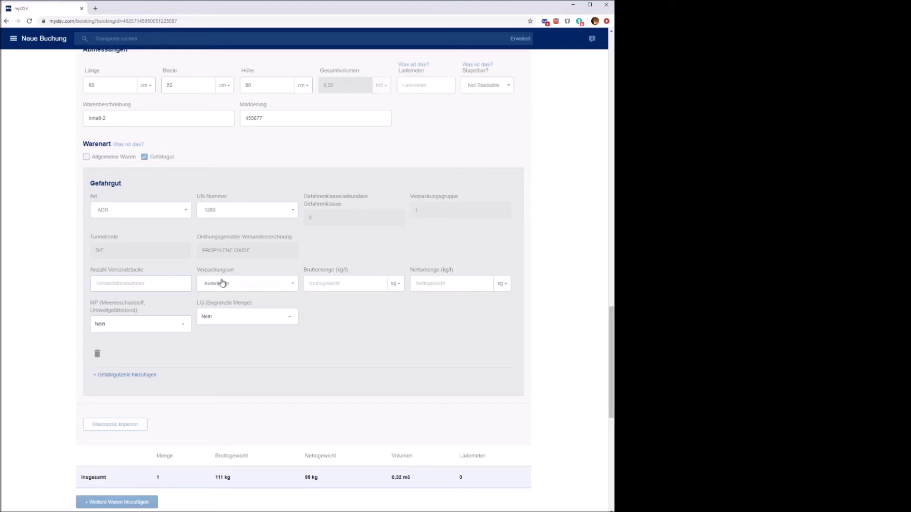
Step: Set LQ (Begrenzte Menge) to Ja for the dangerous goods line
left_click(223, 282)
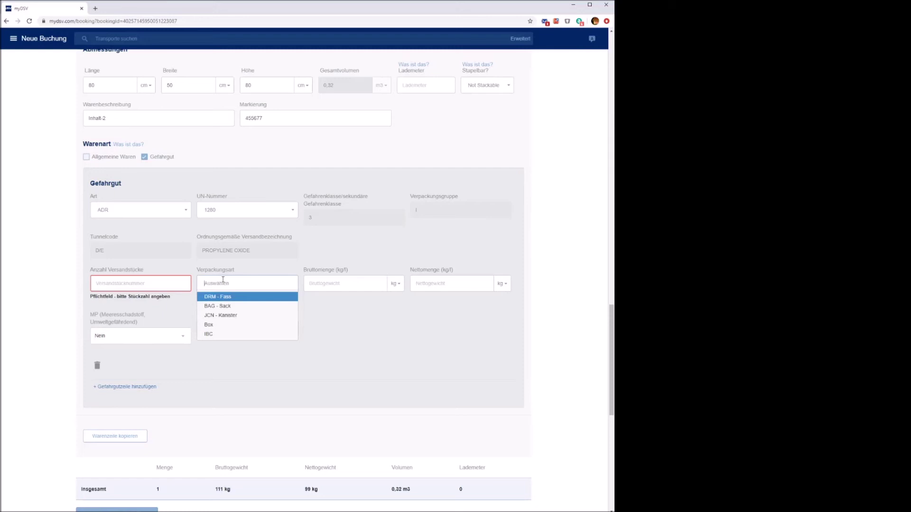
left_click(266, 341)
left_click(268, 333)
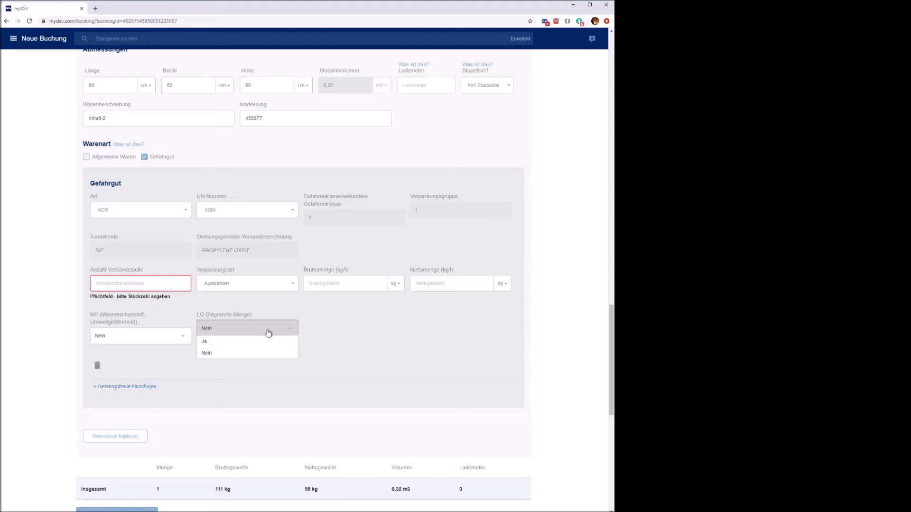
left_click(262, 341)
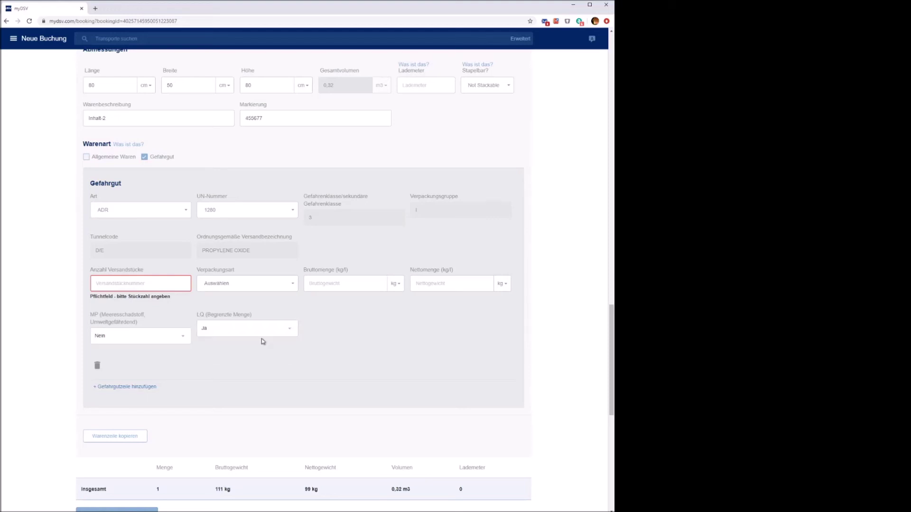
Step: Set a fixed delivery date of 30-06-2020 and choose the pickup and delivery time windows
scroll(262, 341, "down", 8)
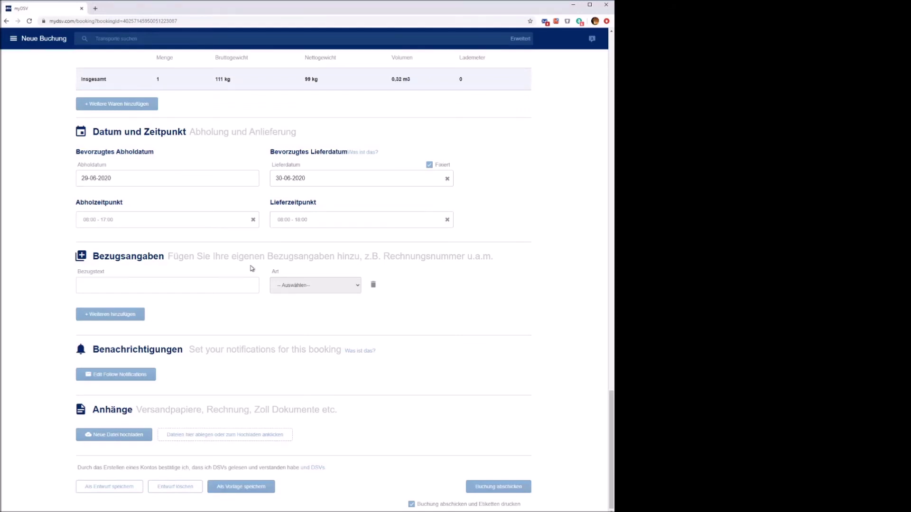
left_click(206, 182)
left_click(179, 226)
Step: Enter the reference text 12345 with type Empfängerbezug and add another reference row
left_click(95, 287)
type("12345")
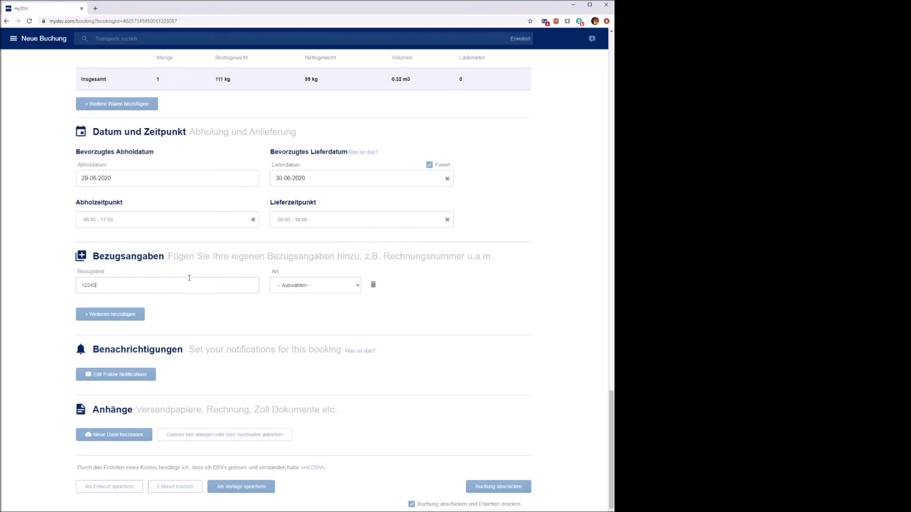
left_click(295, 282)
left_click(301, 309)
left_click(127, 314)
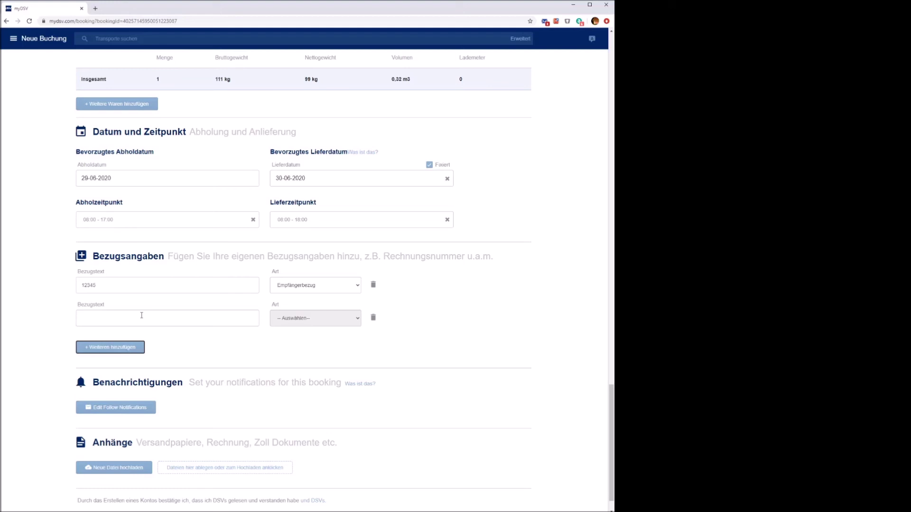
Step: Review the booking's follow notification settings and close them
left_click(99, 409)
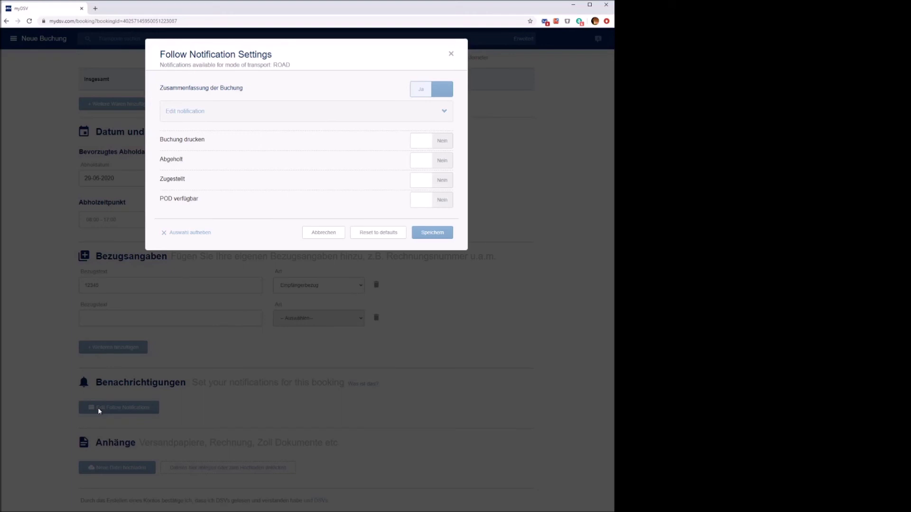
left_click(98, 408)
scroll(110, 435, "down", 1)
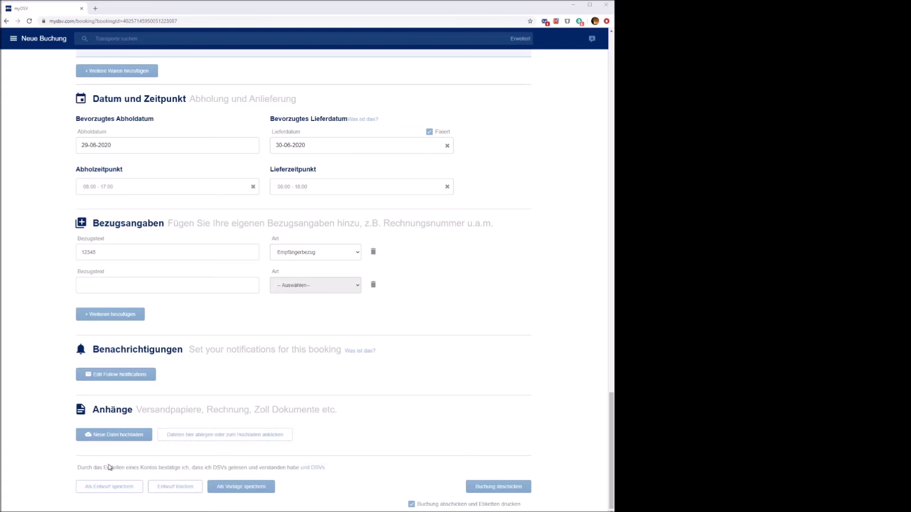
Step: Save the booking as a template named test at the Benutzer level
left_click(219, 488)
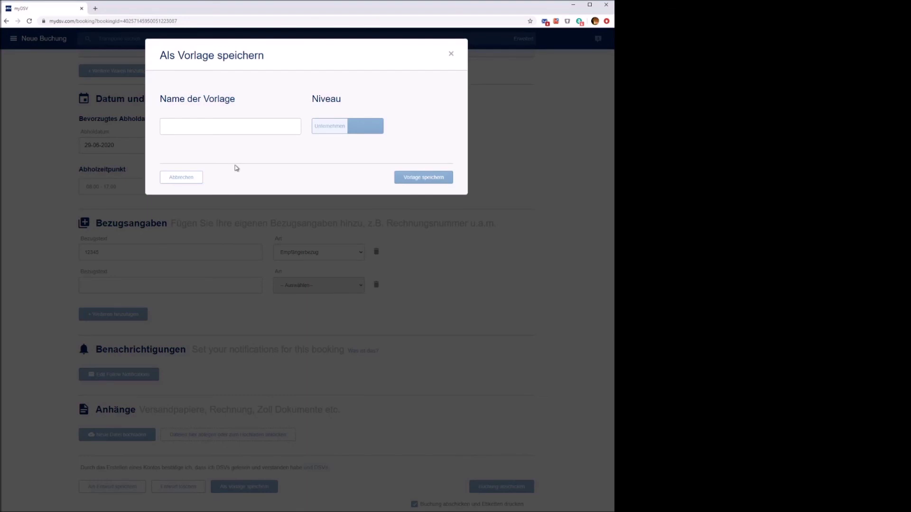
left_click(247, 128)
type("test")
left_click(340, 135)
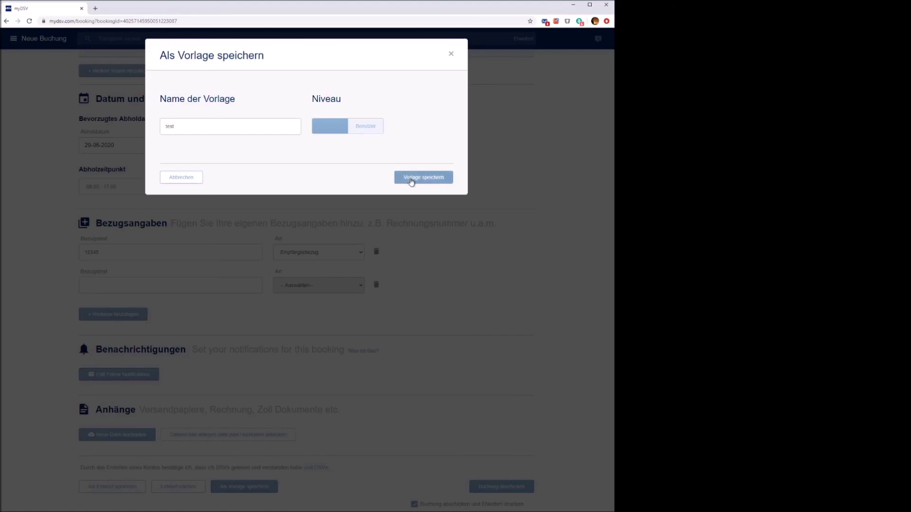
left_click(411, 182)
Step: Open the list of saved templates at the start of the booking form
scroll(425, 199, "up", 20)
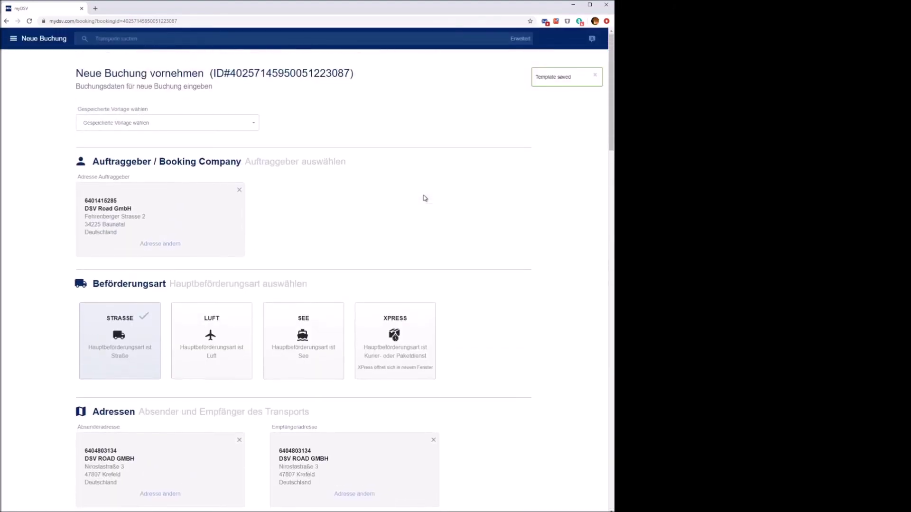
left_click(214, 127)
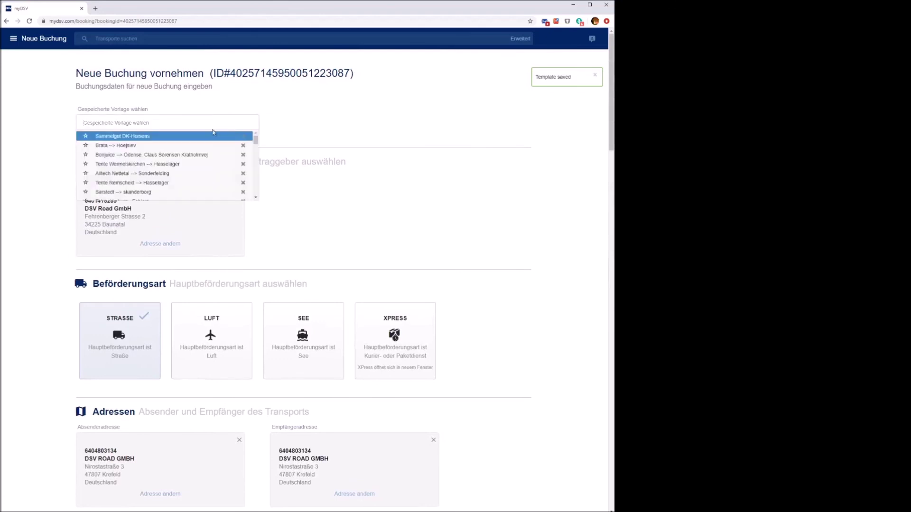